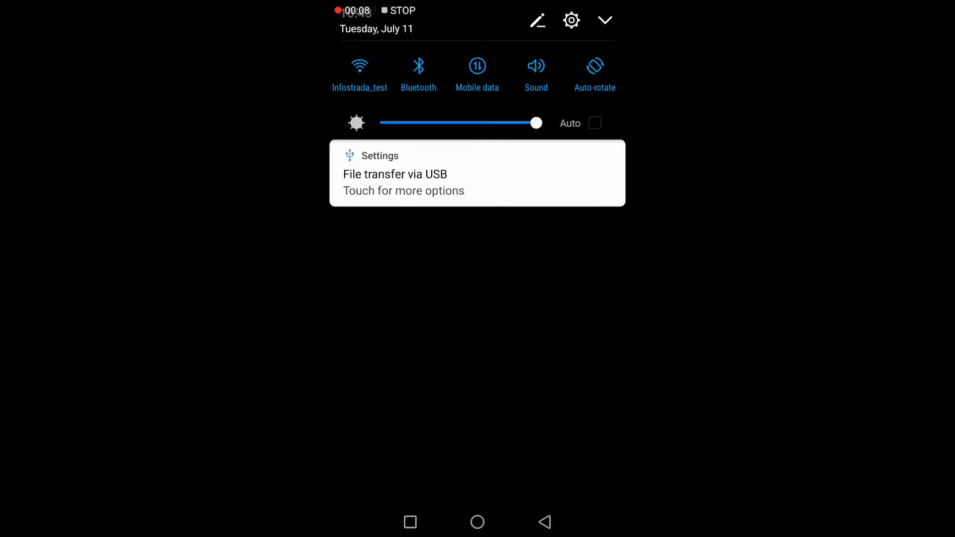
- Open Settings, scroll the installed apps list to DJI GO 4, and open its app info
{"action": "left_click", "coordinate": [572, 19]}
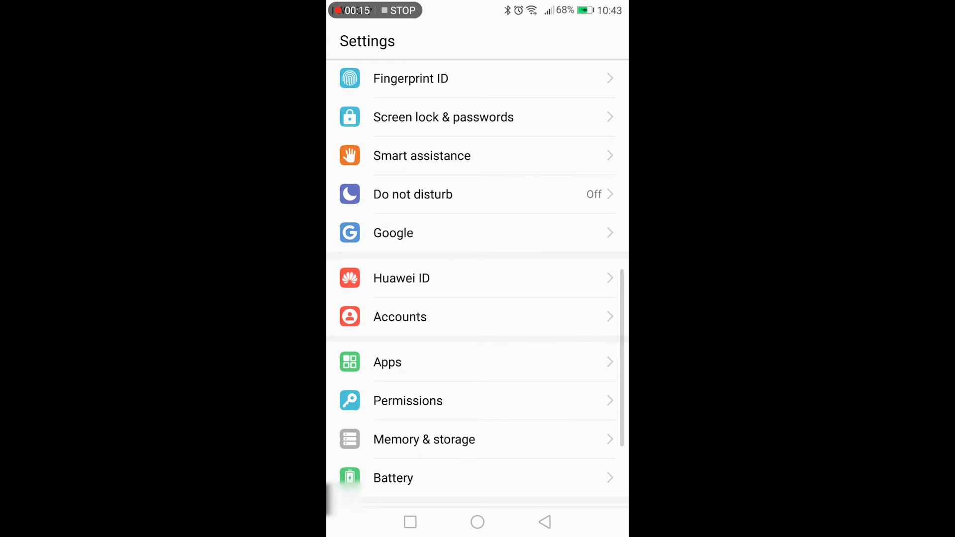
{"action": "left_click_drag", "start_coordinate": [480, 428], "coordinate": [494, 344]}
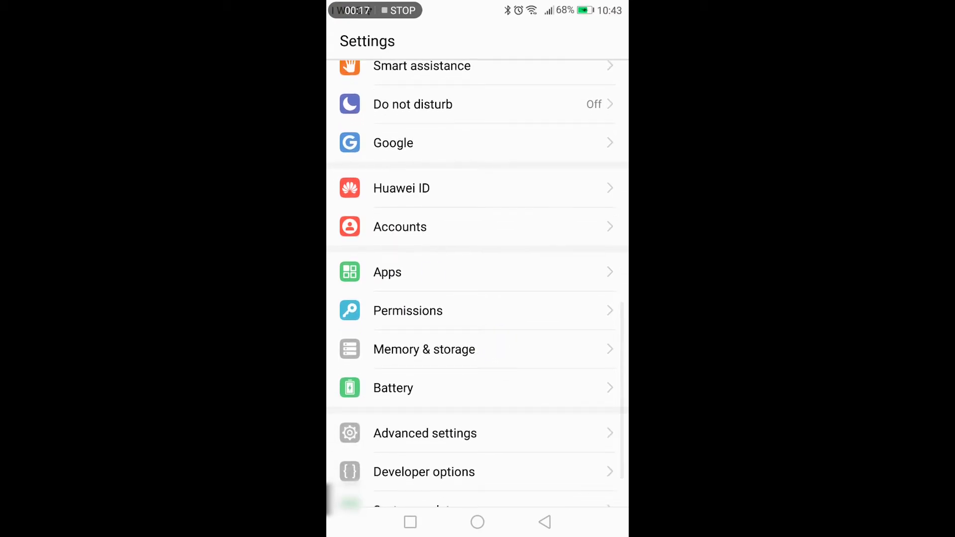
{"action": "left_click", "coordinate": [433, 271]}
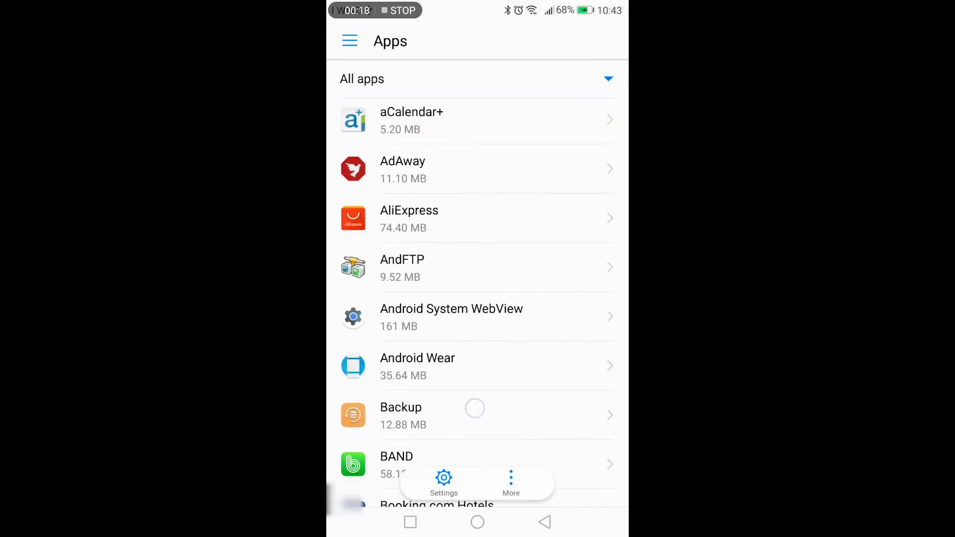
{"action": "left_click_drag", "start_coordinate": [475, 408], "coordinate": [560, 105]}
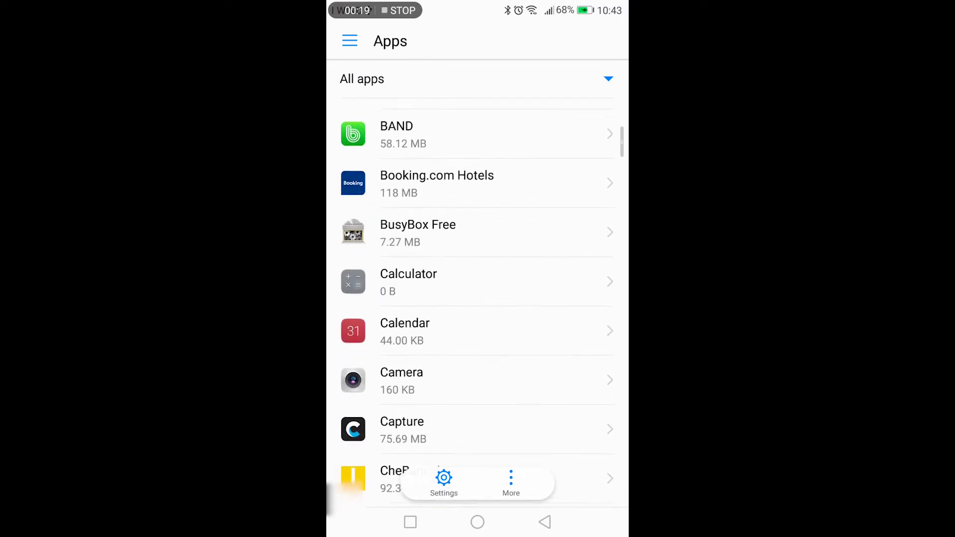
{"action": "left_click_drag", "start_coordinate": [478, 383], "coordinate": [508, 119]}
{"action": "left_click_drag", "start_coordinate": [460, 386], "coordinate": [530, 77]}
{"action": "left_click", "coordinate": [456, 288]}
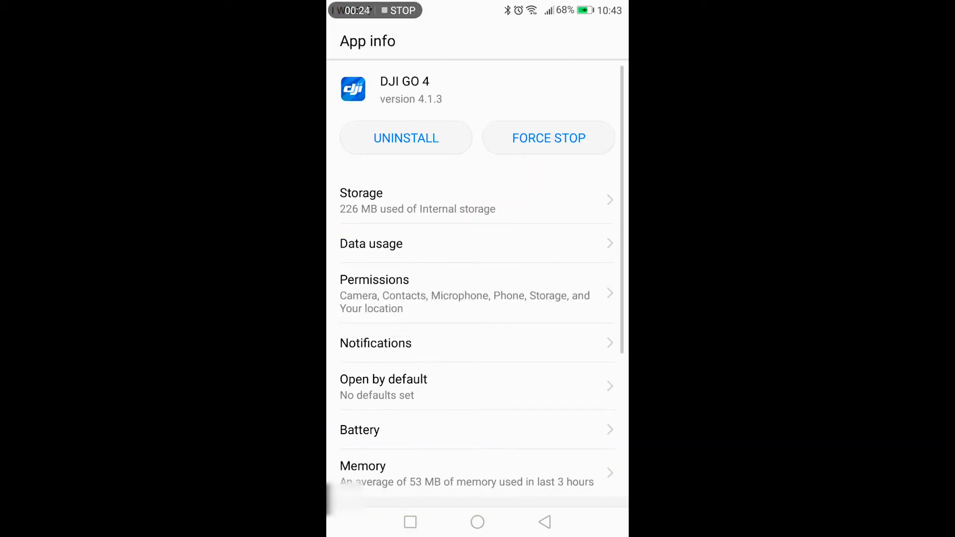
- Clear DJI GO 4's cache and delete all of its app data from Storage
{"action": "left_click", "coordinate": [444, 197]}
{"action": "left_click", "coordinate": [511, 358]}
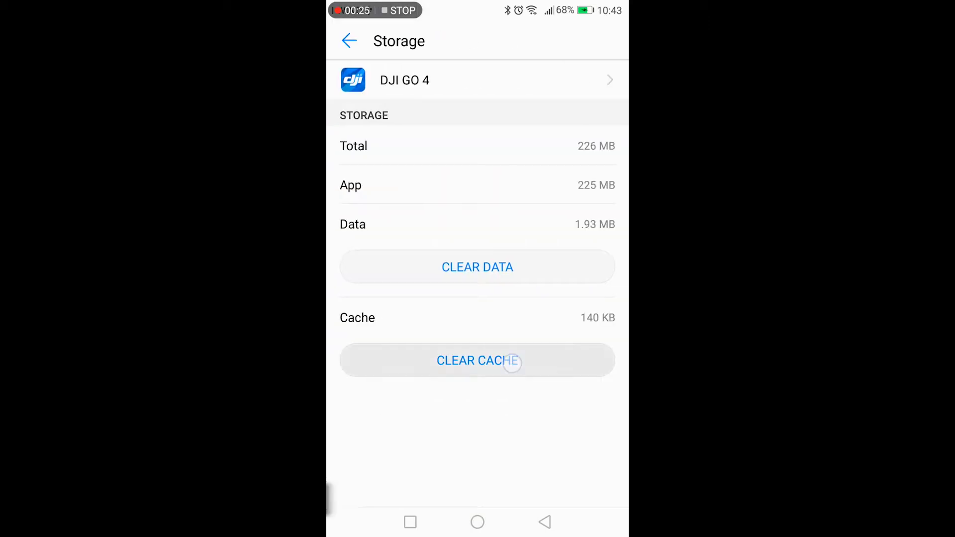
{"action": "left_click", "coordinate": [517, 271]}
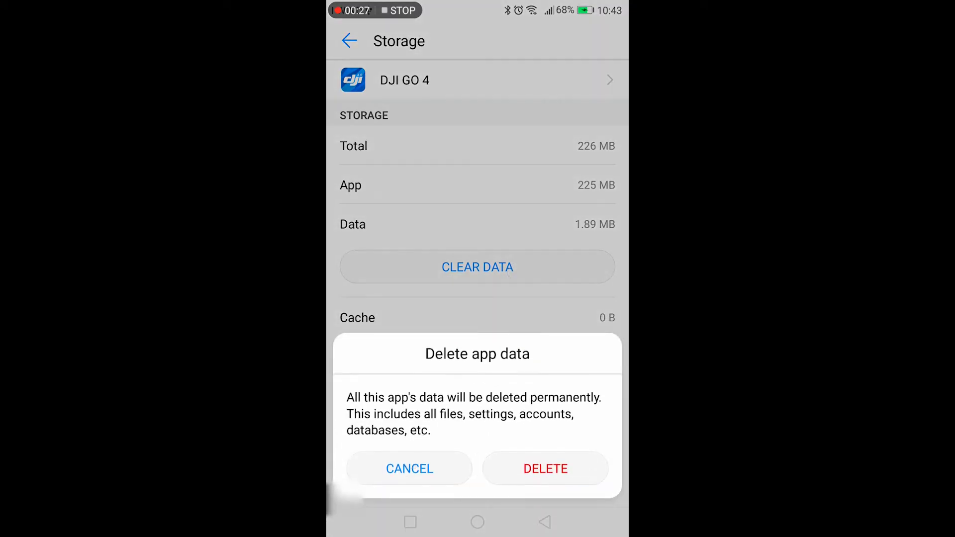
{"action": "left_click", "coordinate": [554, 468]}
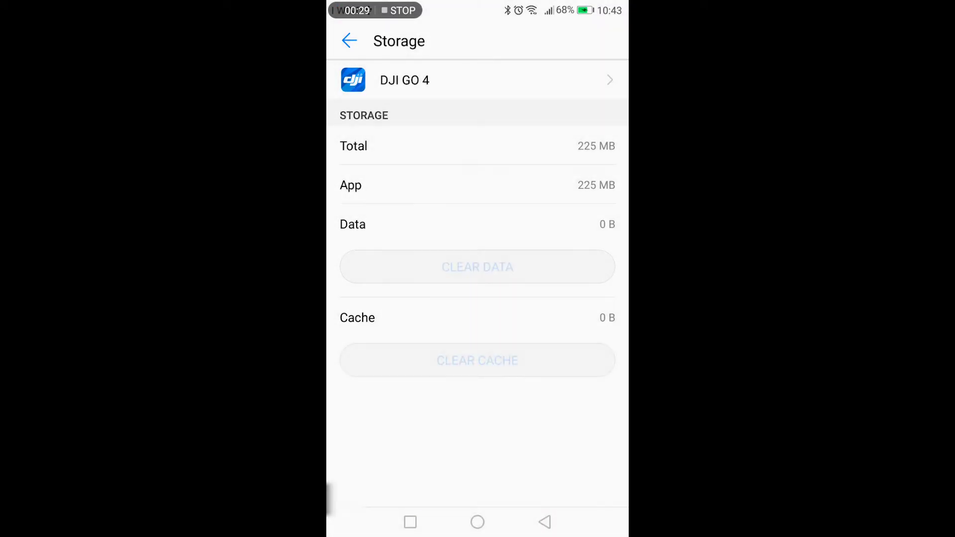
- Force stop DJI GO 4 and confirm uninstalling it
{"action": "left_click", "coordinate": [346, 42]}
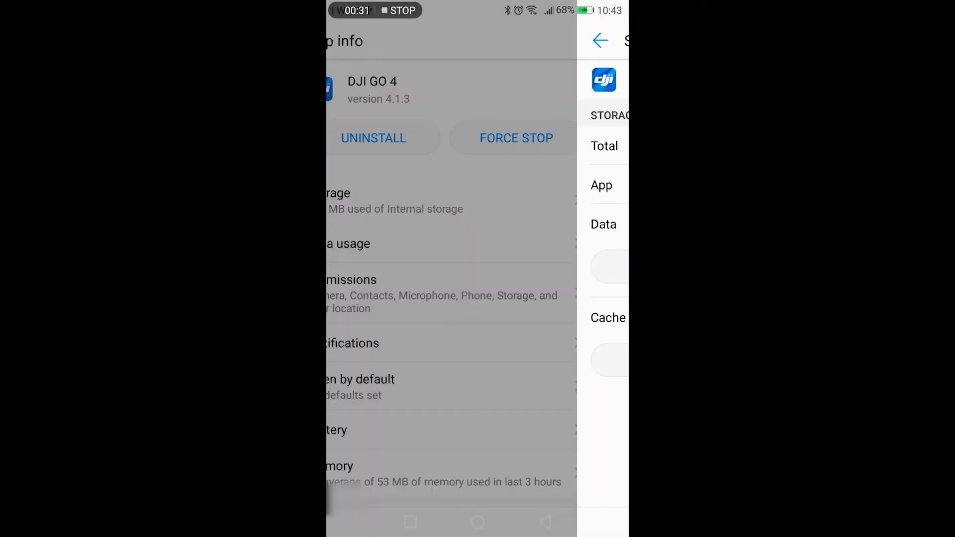
{"action": "left_click", "coordinate": [579, 144]}
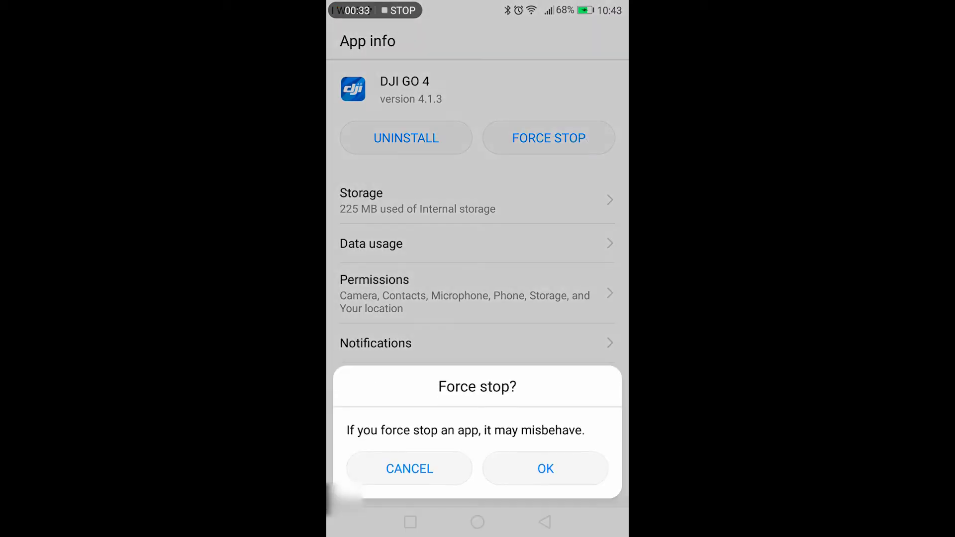
{"action": "left_click", "coordinate": [553, 471]}
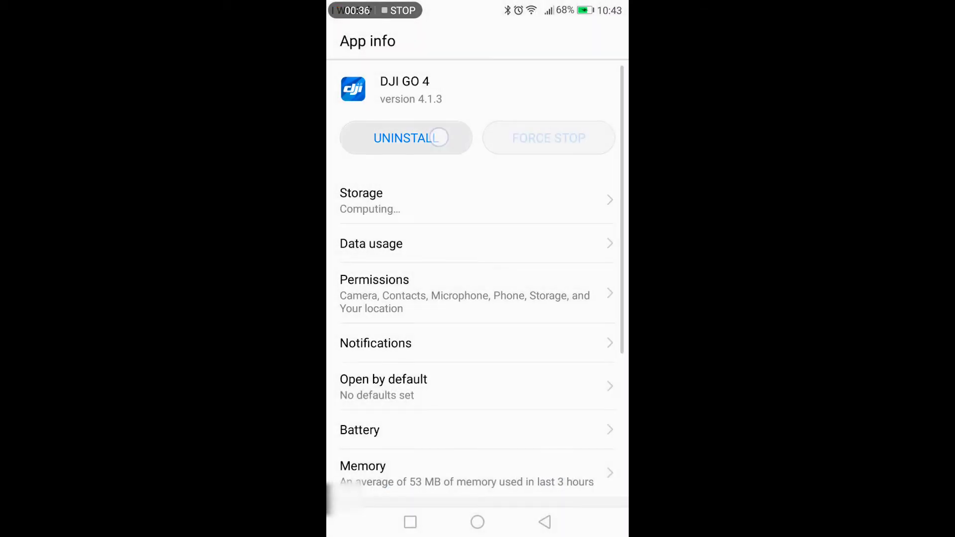
{"action": "left_click", "coordinate": [434, 135]}
{"action": "left_click", "coordinate": [572, 462]}
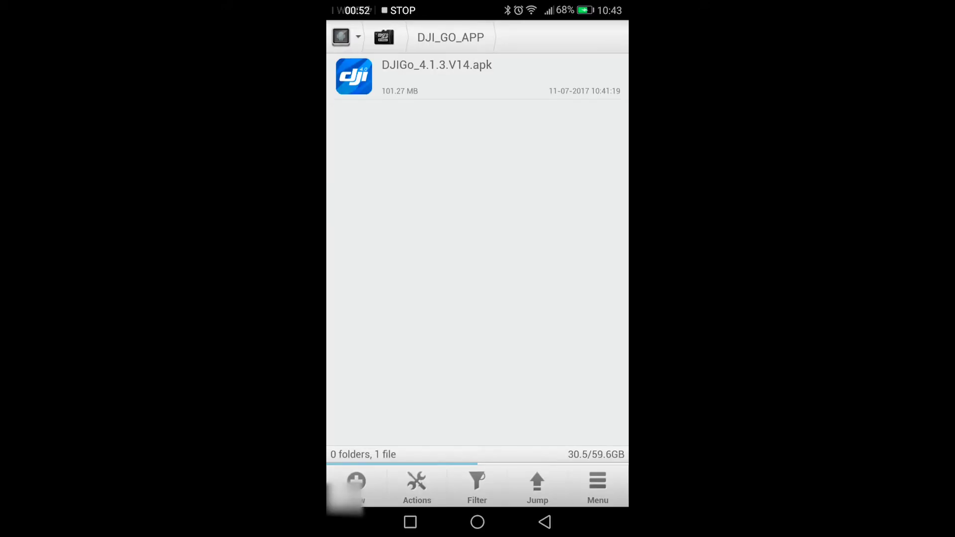
- Open DJIGo_4.1.3.V14.apk in the DJI_GO_APP folder to install it
{"action": "left_click", "coordinate": [499, 82]}
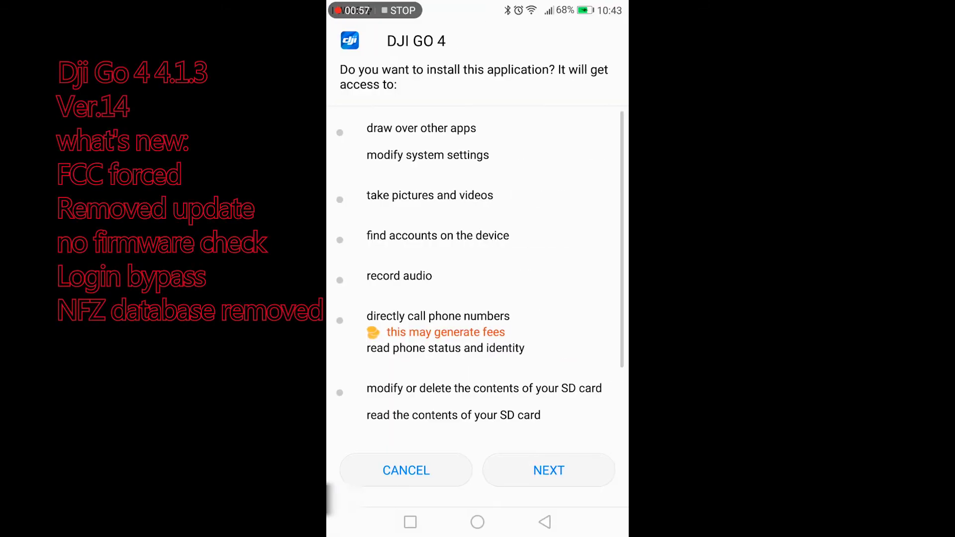
- Install DJI GO 4, choosing Install anyway past the unsafe-app block
{"action": "left_click", "coordinate": [565, 468]}
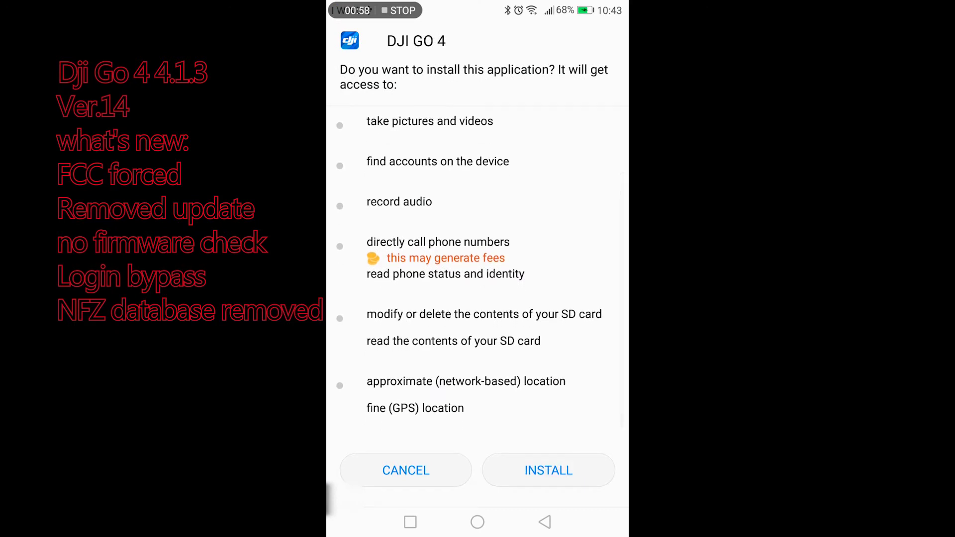
{"action": "left_click", "coordinate": [560, 473]}
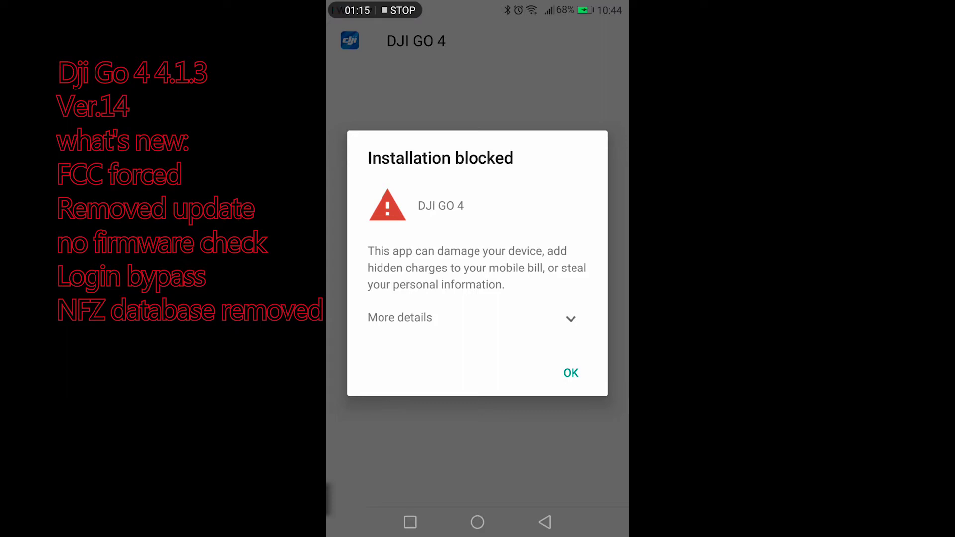
{"action": "left_click", "coordinate": [570, 318]}
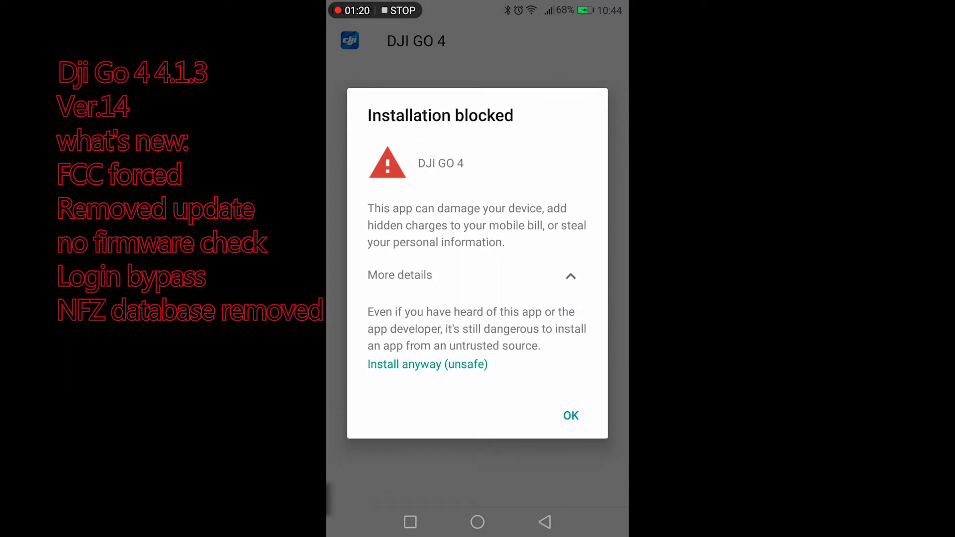
{"action": "left_click", "coordinate": [435, 364]}
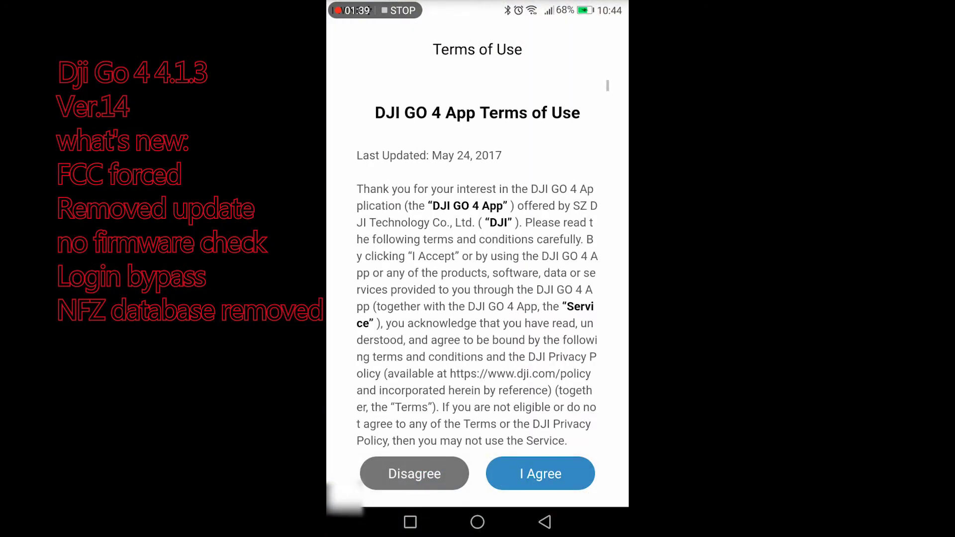
- Accept the Terms of Use and sign in with a replacement account name and short password
{"action": "left_click", "coordinate": [550, 478]}
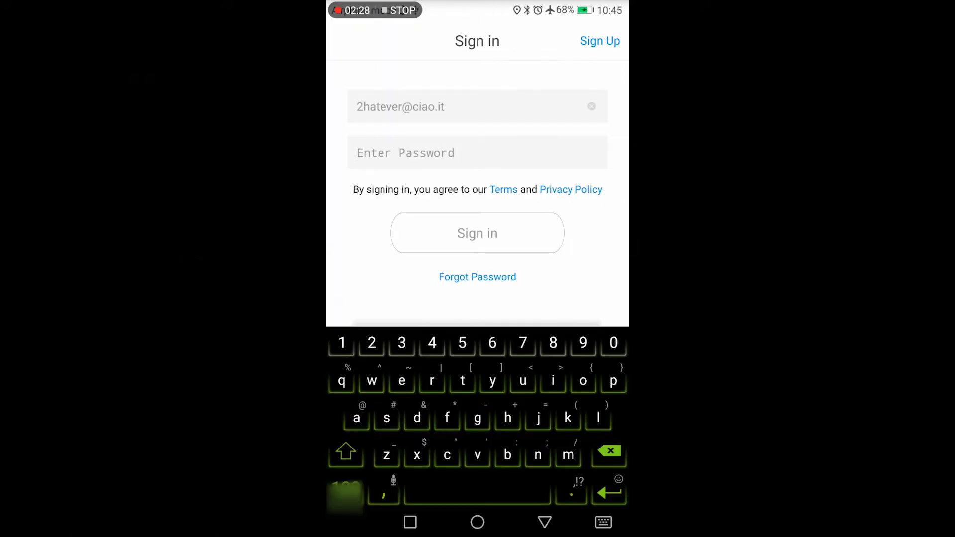
{"action": "left_click", "coordinate": [488, 161]}
{"action": "left_click", "coordinate": [512, 108]}
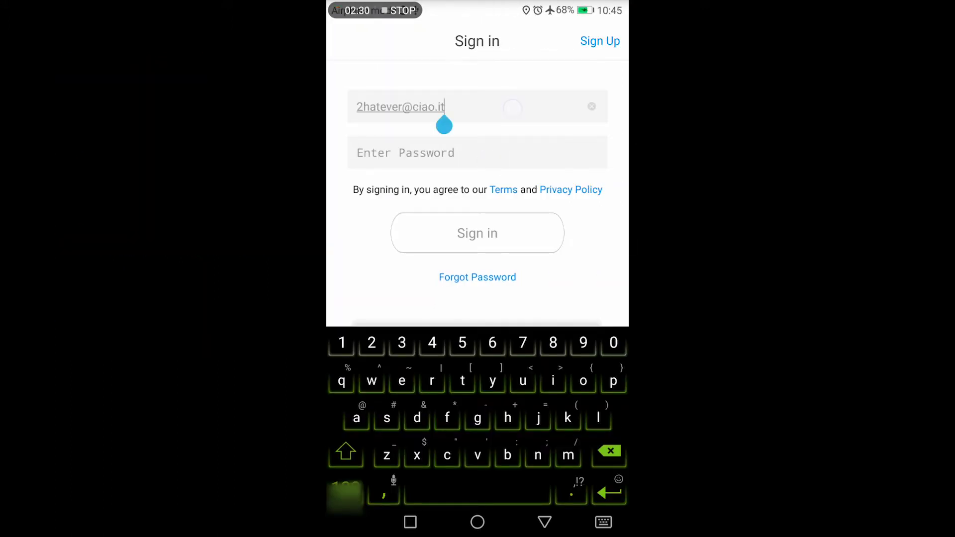
{"action": "key", "text": "BackSpace"}
{"action": "key", "text": "BackSpace"}
{"action": "key", "text": "BackSpace"}
{"action": "key", "text": "BackSpace"}
{"action": "key", "text": "BackSpace"}
{"action": "key", "text": "BackSpace"}
{"action": "key", "text": "BackSpace"}
{"action": "key", "text": "BackSpace"}
{"action": "key", "text": "BackSpace"}
{"action": "key", "text": "BackSpace"}
{"action": "key", "text": "BackSpace"}
{"action": "key", "text": "BackSpace"}
{"action": "key", "text": "BackSpace"}
{"action": "key", "text": "BackSpace"}
{"action": "key", "text": "BackSpace"}
{"action": "key", "text": "BackSpace"}
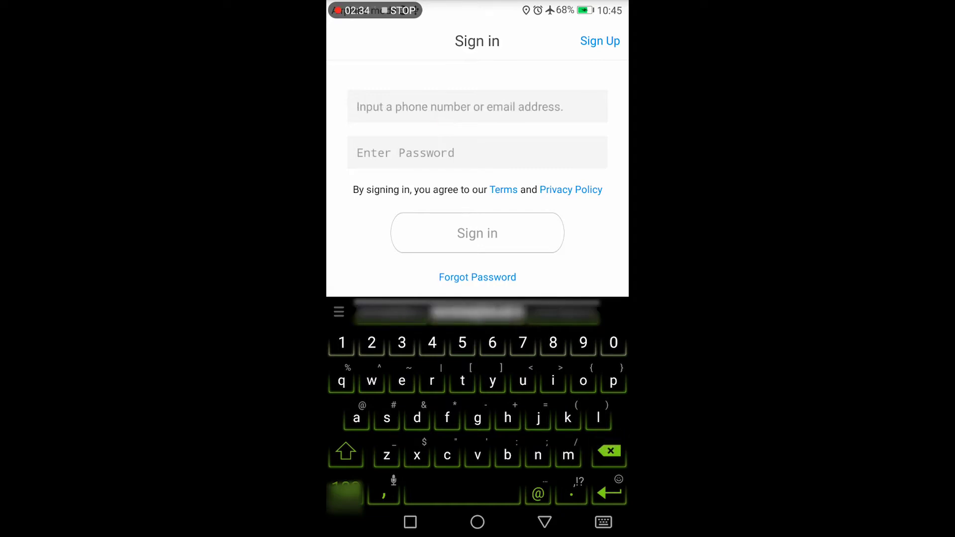
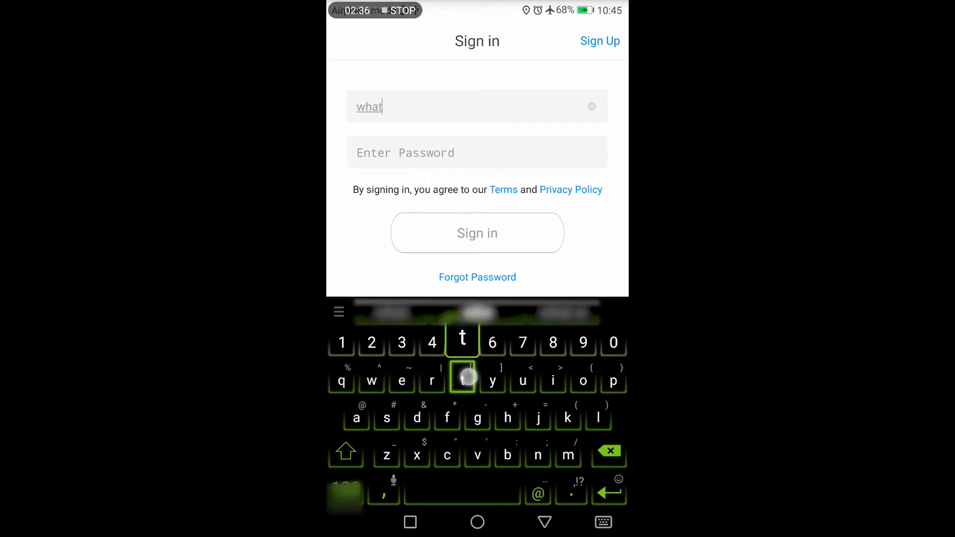
{"action": "left_click", "coordinate": [370, 154]}
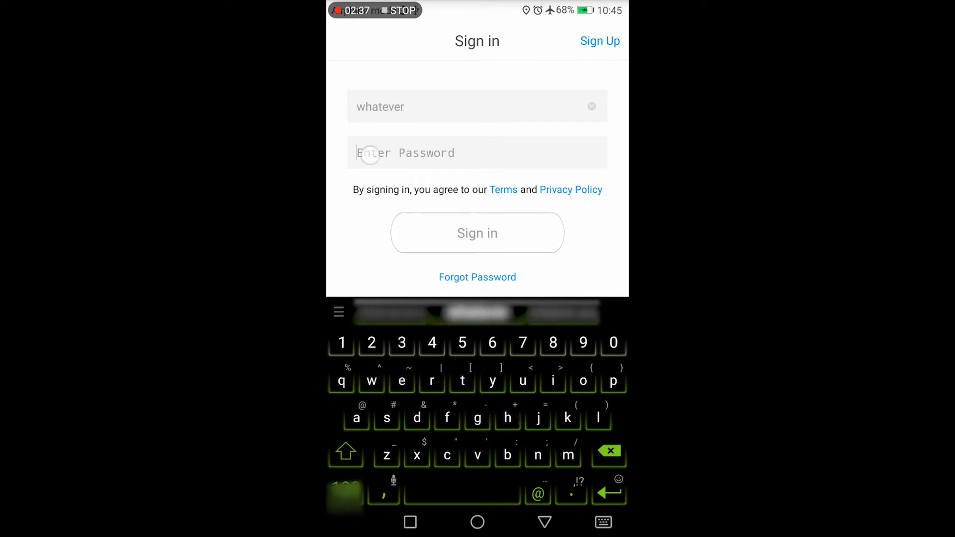
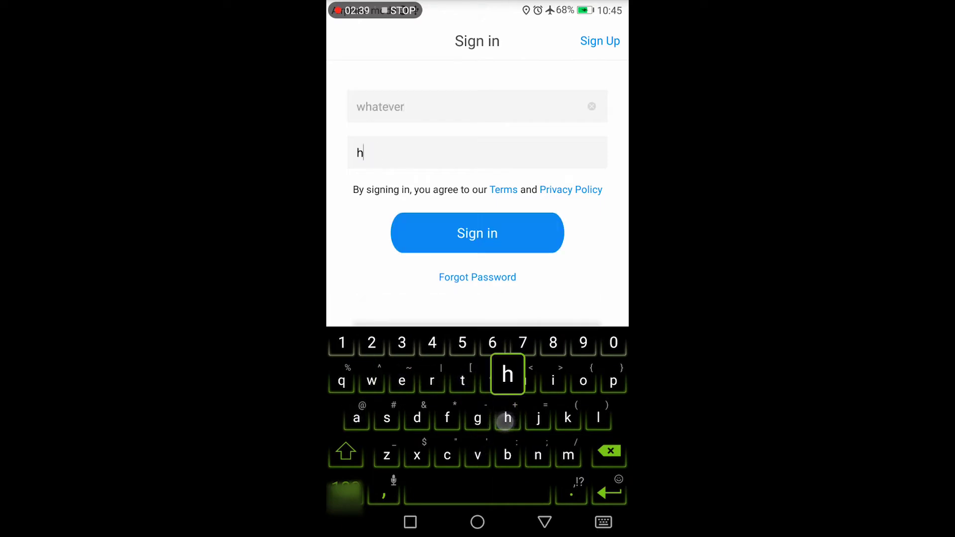
{"action": "left_click", "coordinate": [514, 234]}
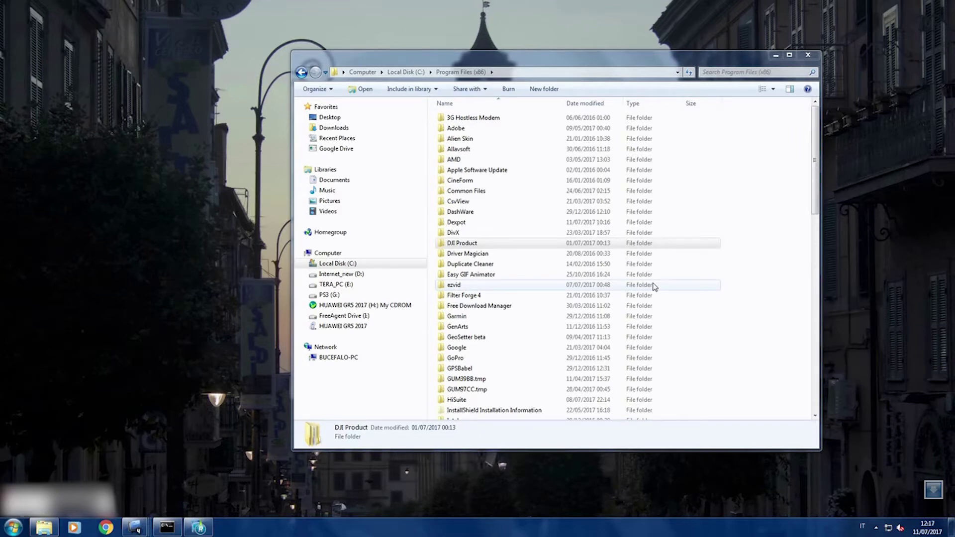
- Browse to C:\Program Files (x86)\DJI Product\DJI Assistant 2\AppFiles and select main.js
{"action": "left_click", "coordinate": [404, 72]}
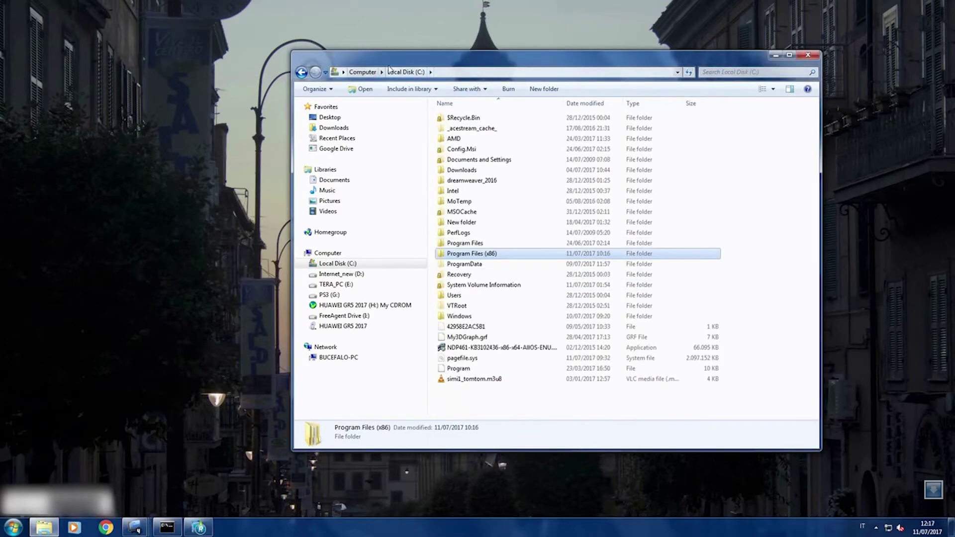
{"action": "double_click", "coordinate": [497, 259]}
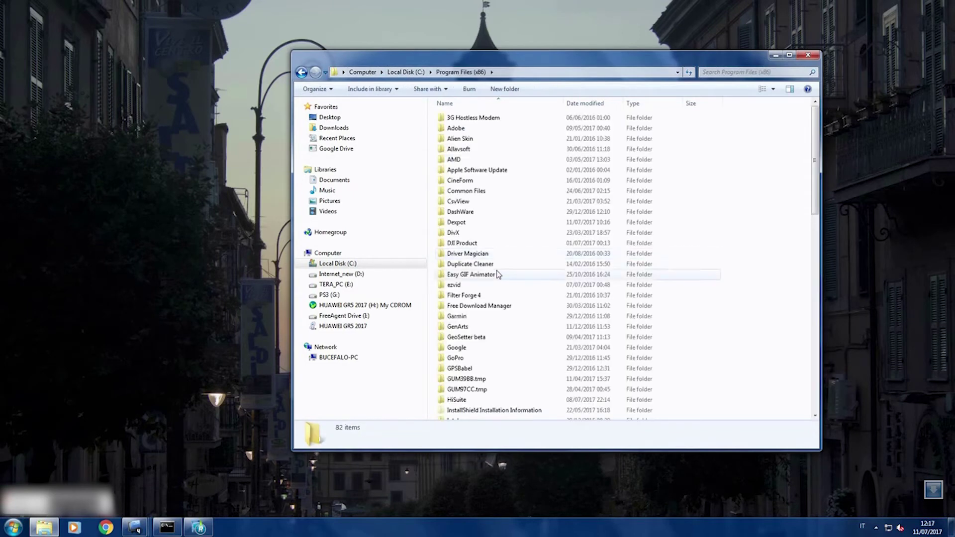
{"action": "double_click", "coordinate": [478, 244]}
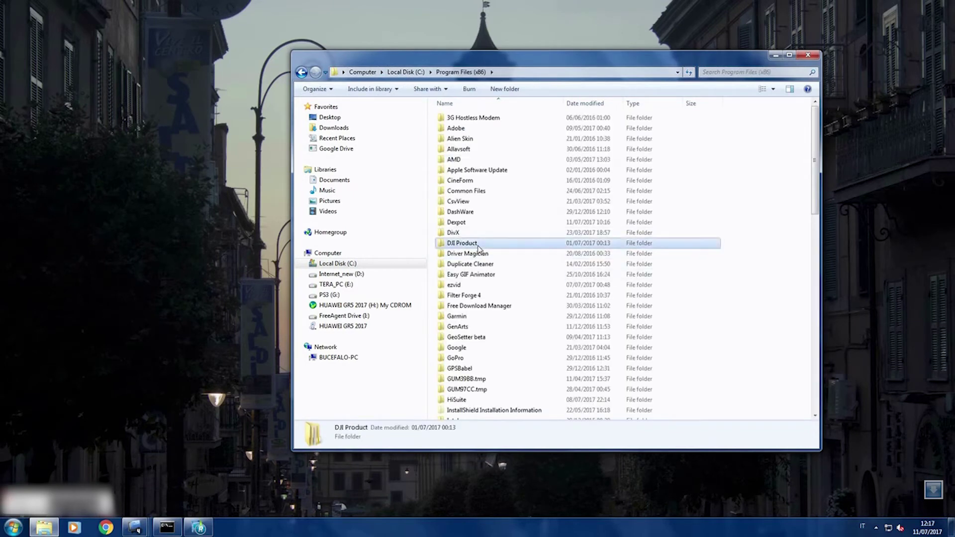
{"action": "left_click", "coordinate": [469, 120]}
{"action": "double_click", "coordinate": [470, 122]}
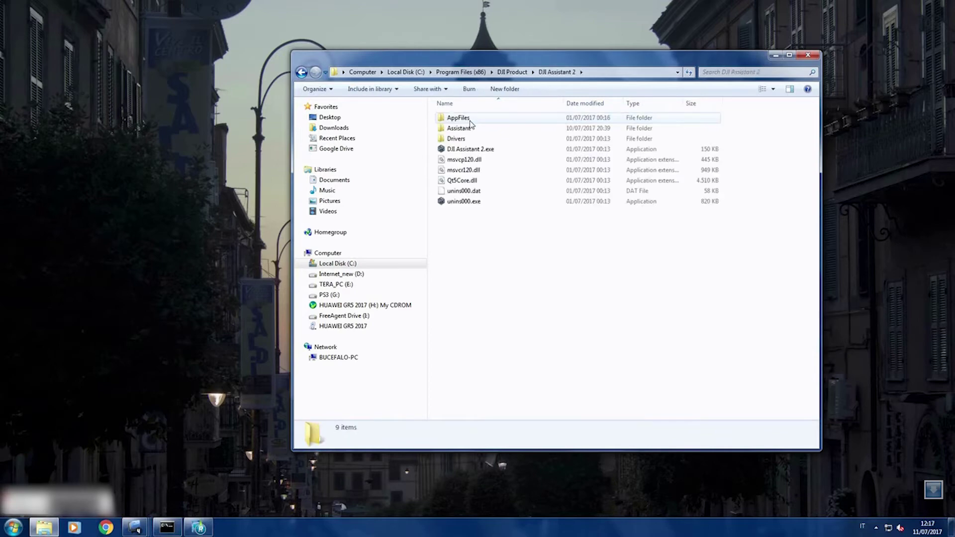
{"action": "double_click", "coordinate": [470, 121]}
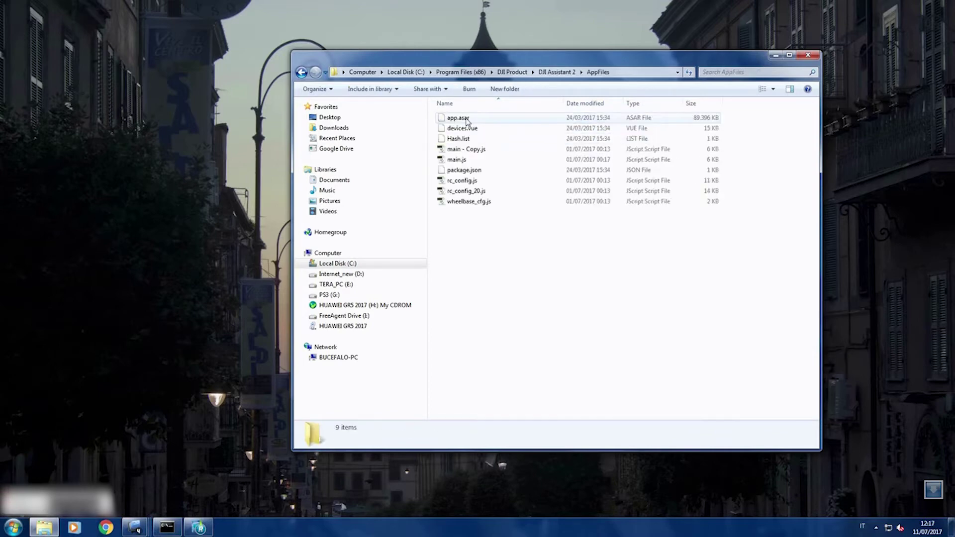
{"action": "left_click", "coordinate": [463, 160]}
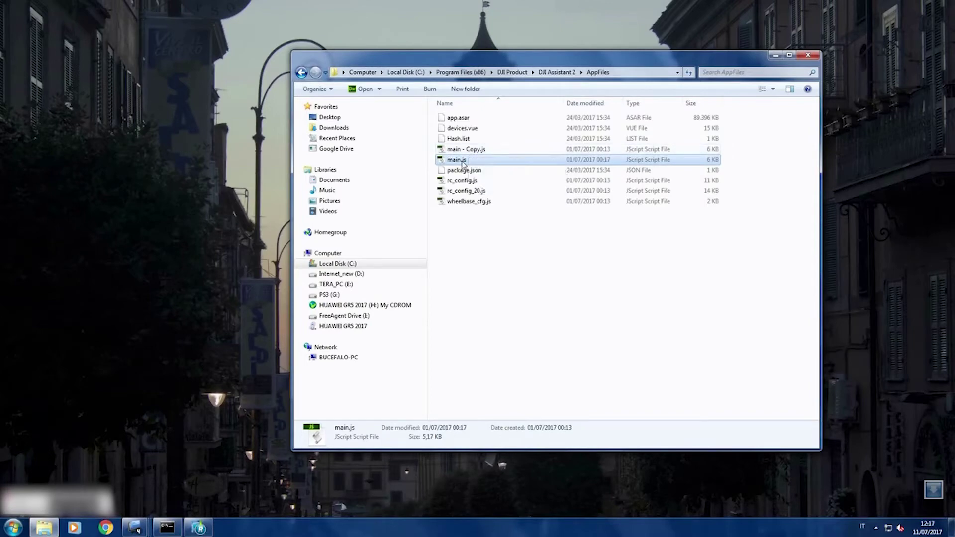
- Open main.js in Notepad via Edit and scroll down to the openDevTools line
{"action": "right_click", "coordinate": [463, 162]}
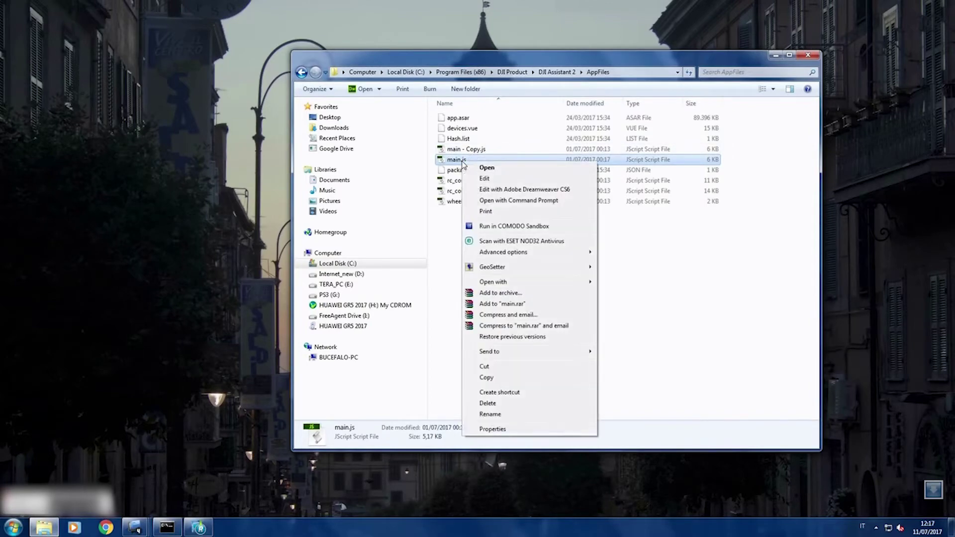
{"action": "left_click", "coordinate": [494, 182]}
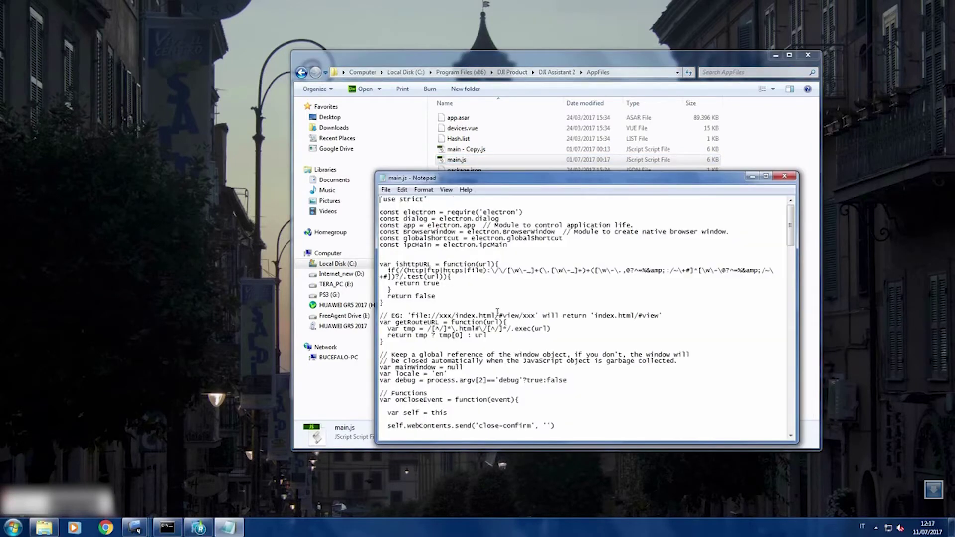
{"action": "scroll", "coordinate": [498, 311], "scroll_direction": "down", "scroll_amount": 14}
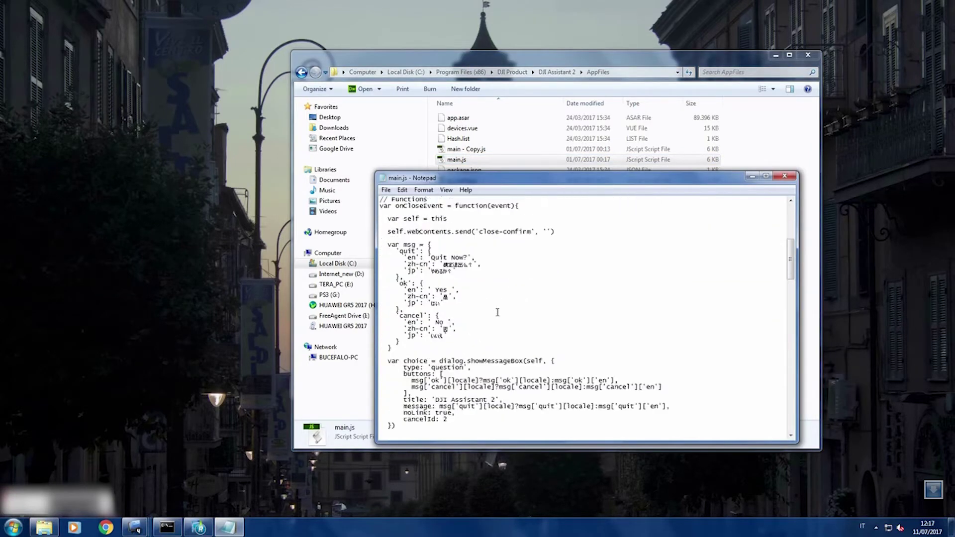
{"action": "scroll", "coordinate": [498, 312], "scroll_direction": "down", "scroll_amount": 11}
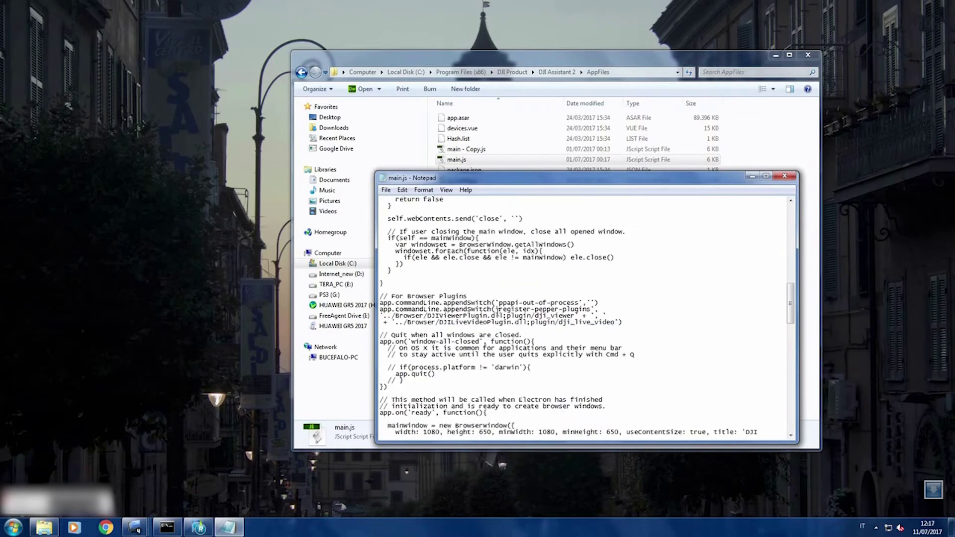
{"action": "scroll", "coordinate": [498, 311], "scroll_direction": "down", "scroll_amount": 3}
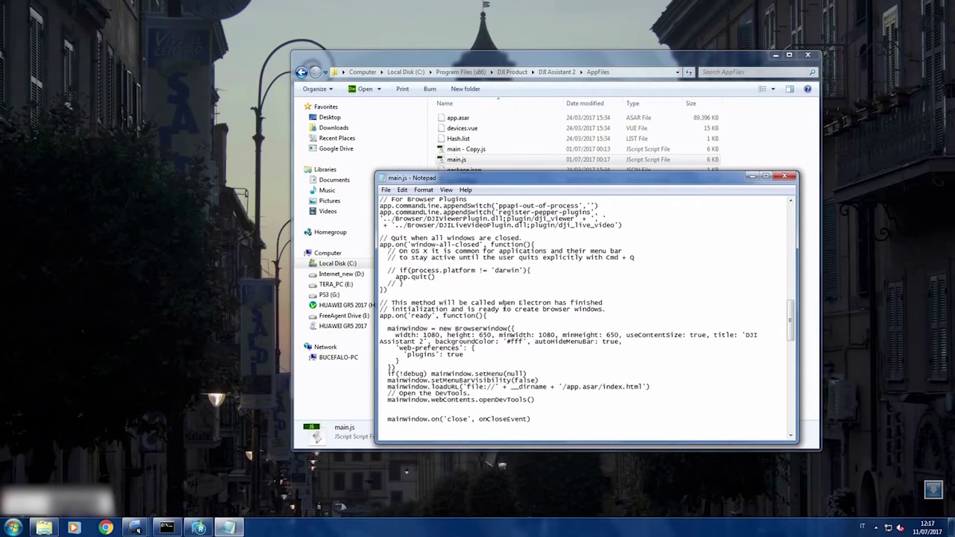
{"action": "scroll", "coordinate": [504, 308], "scroll_direction": "down", "scroll_amount": 2}
- Add and remove a '//' comment marker on openDevTools, then close without saving
{"action": "left_click", "coordinate": [387, 360]}
{"action": "type", "text": "//"}
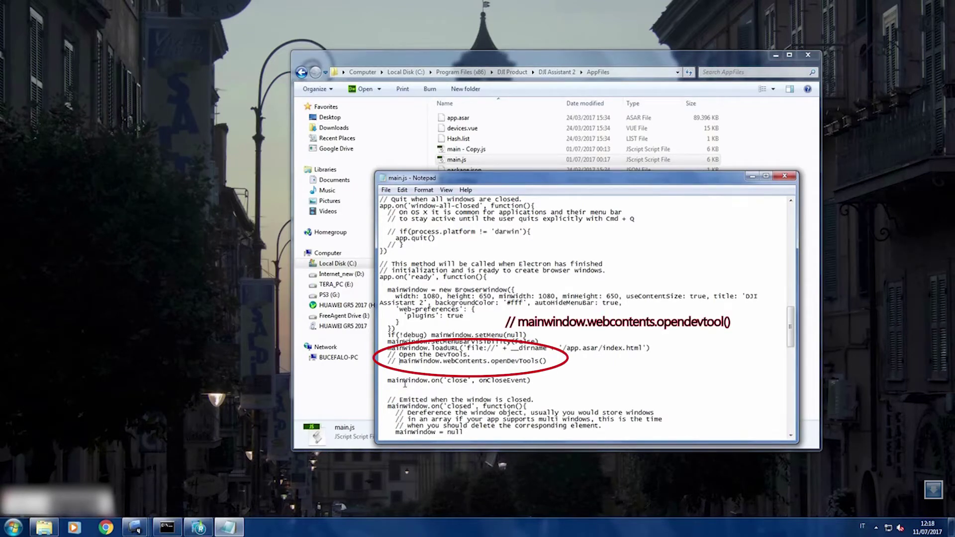
{"action": "key", "text": "BackSpace"}
{"action": "key", "text": "BackSpace"}
{"action": "key", "text": "BackSpace"}
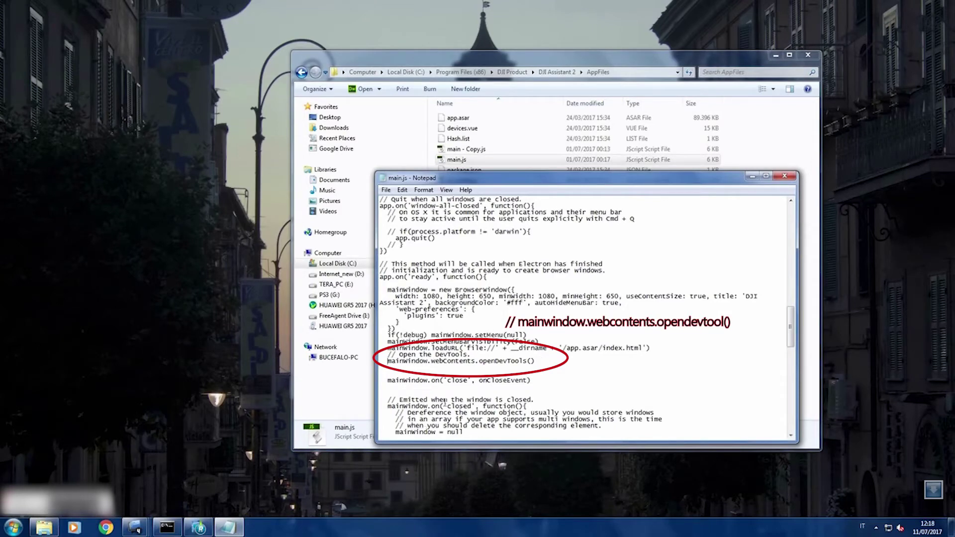
{"action": "left_click", "coordinate": [785, 178]}
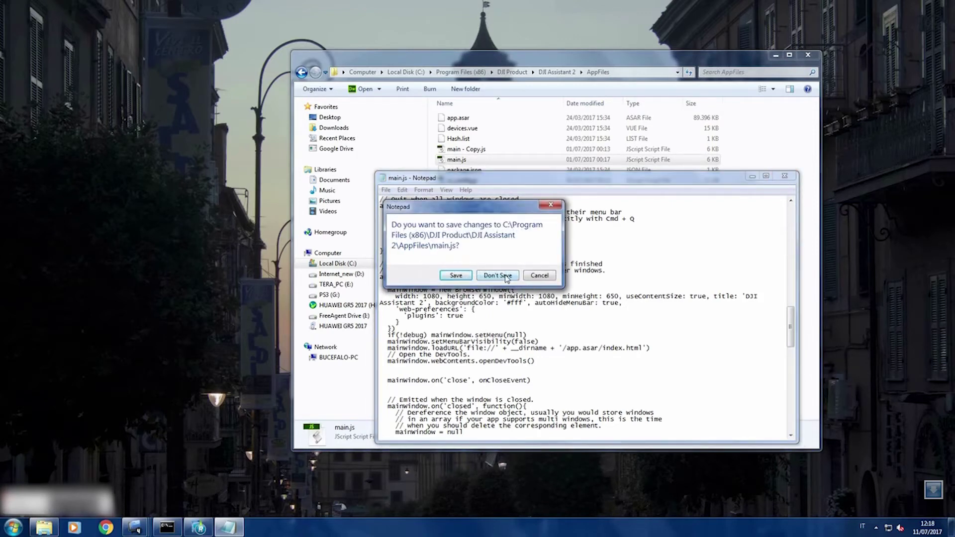
{"action": "left_click", "coordinate": [506, 277]}
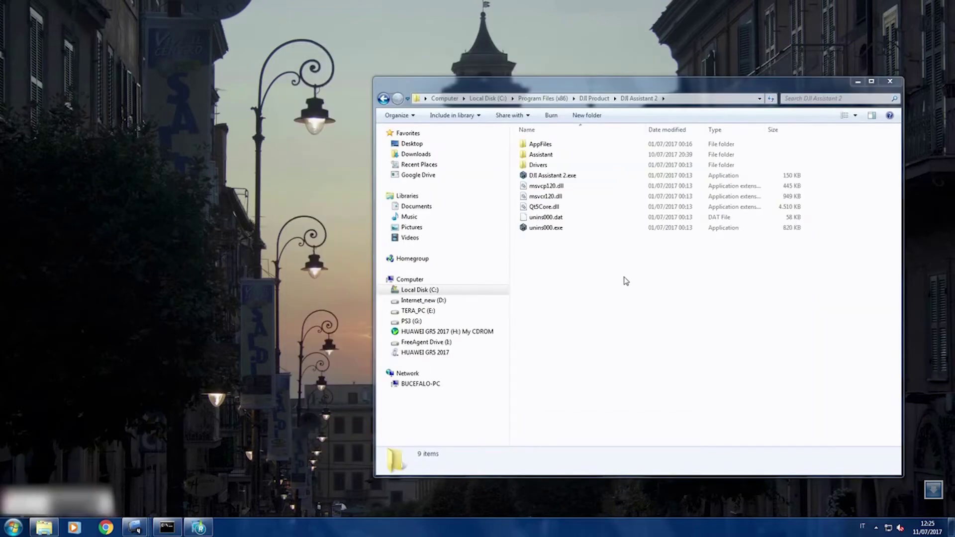
- Launch and maximize DJI Assistant 2, then set the Local Storage debug value to 1
{"action": "left_click", "coordinate": [566, 177]}
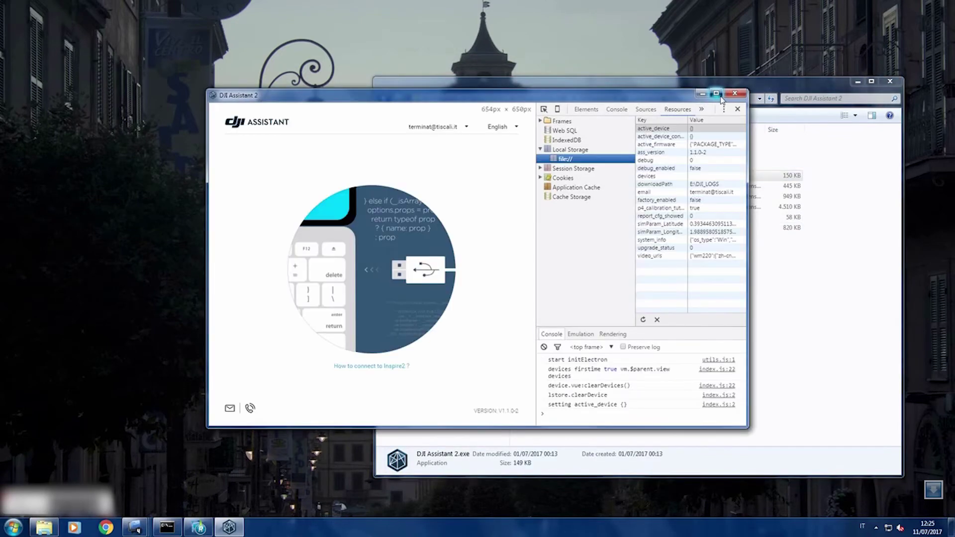
{"action": "left_click", "coordinate": [716, 94]}
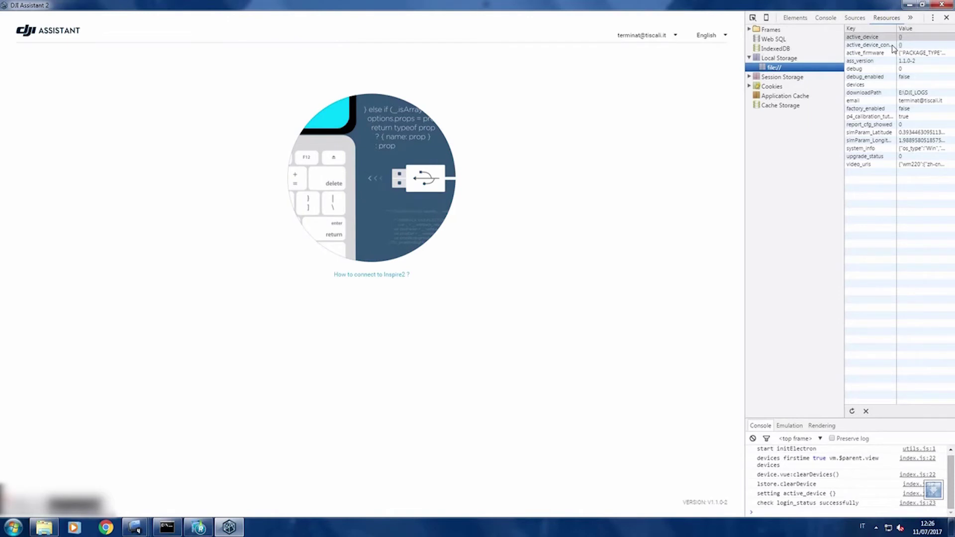
{"action": "left_click", "coordinate": [907, 70]}
{"action": "double_click", "coordinate": [913, 70]}
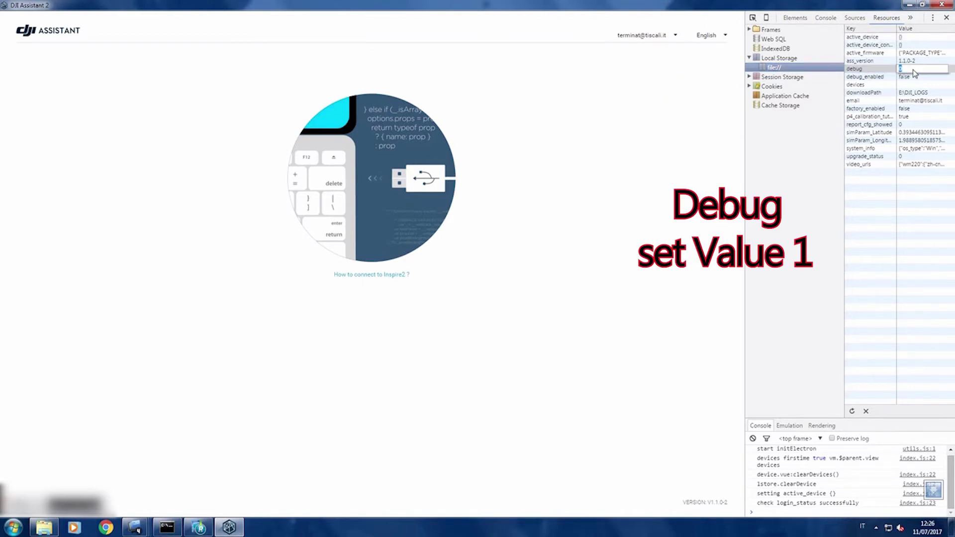
{"action": "key", "text": "Return"}
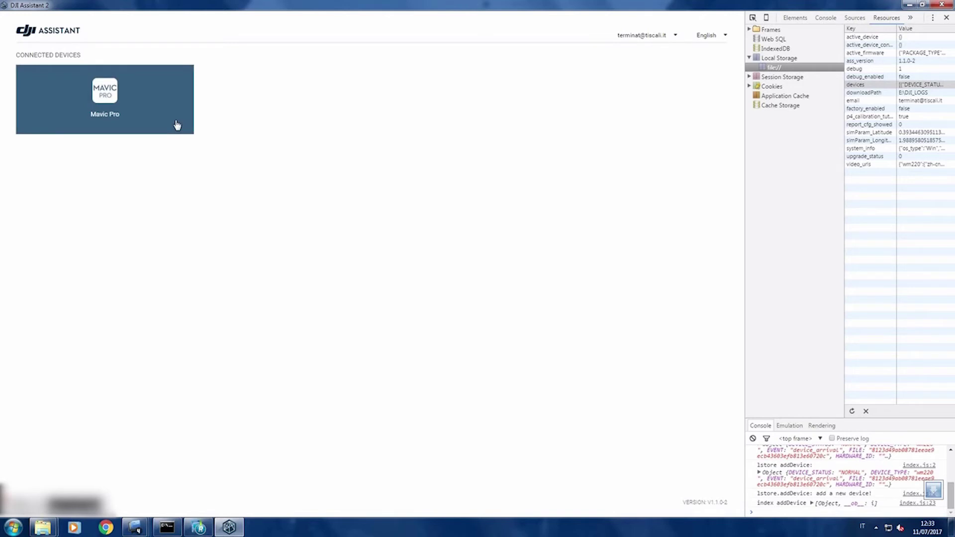
- Open the connected Mavic Pro and show its Parameters table
{"action": "left_click", "coordinate": [114, 102]}
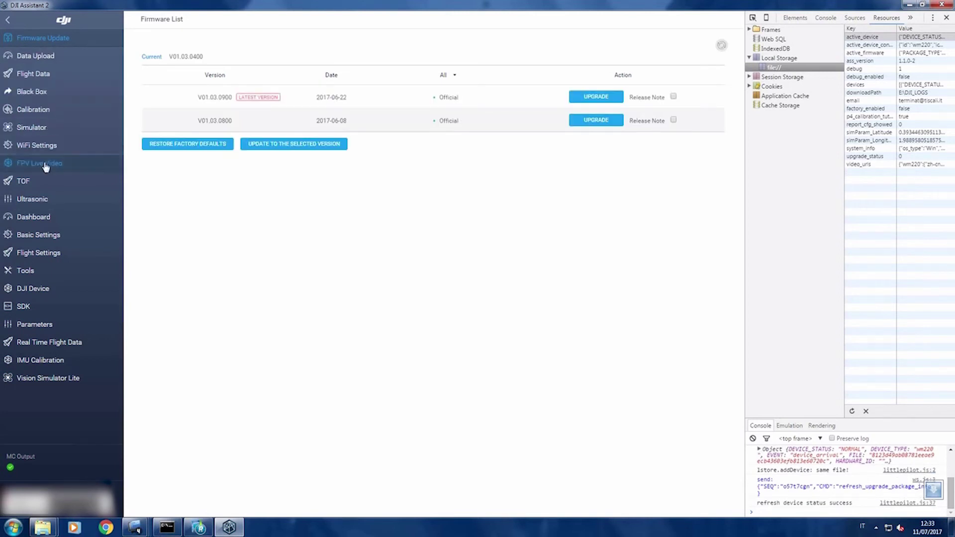
{"action": "left_click", "coordinate": [48, 329]}
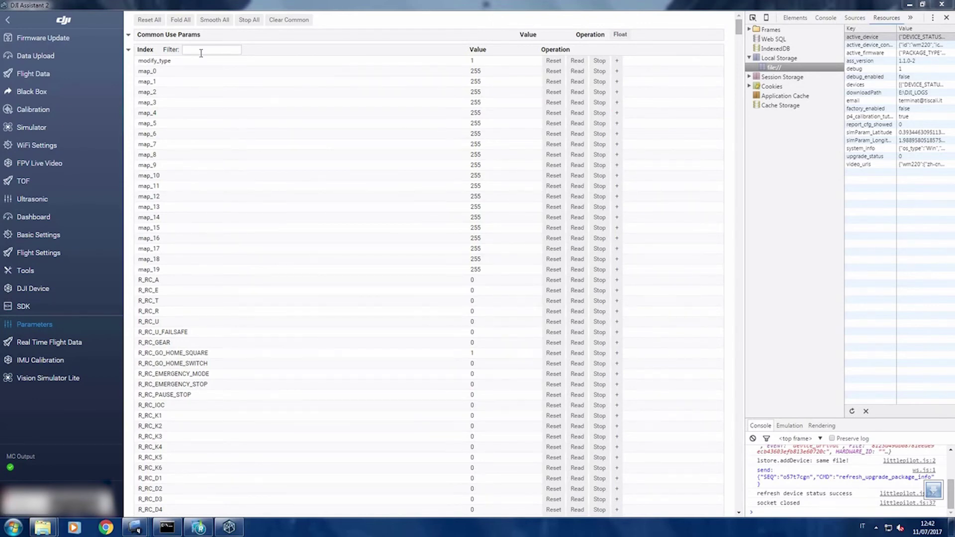
{"action": "left_click", "coordinate": [201, 53]}
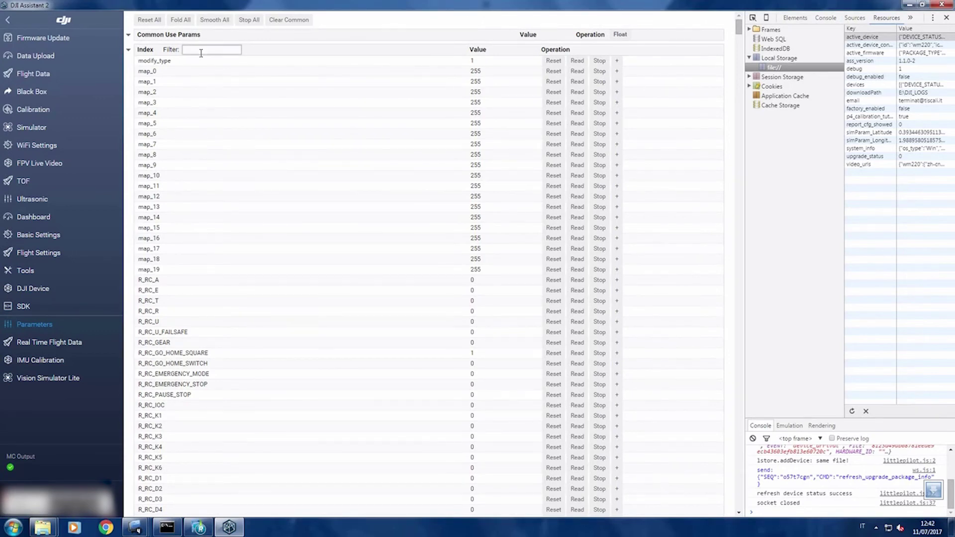
- Filter for gohome, reset g_config_go_home_gohome_idle_vel, write 13, then quit the app
{"action": "type", "text": "gohome"}
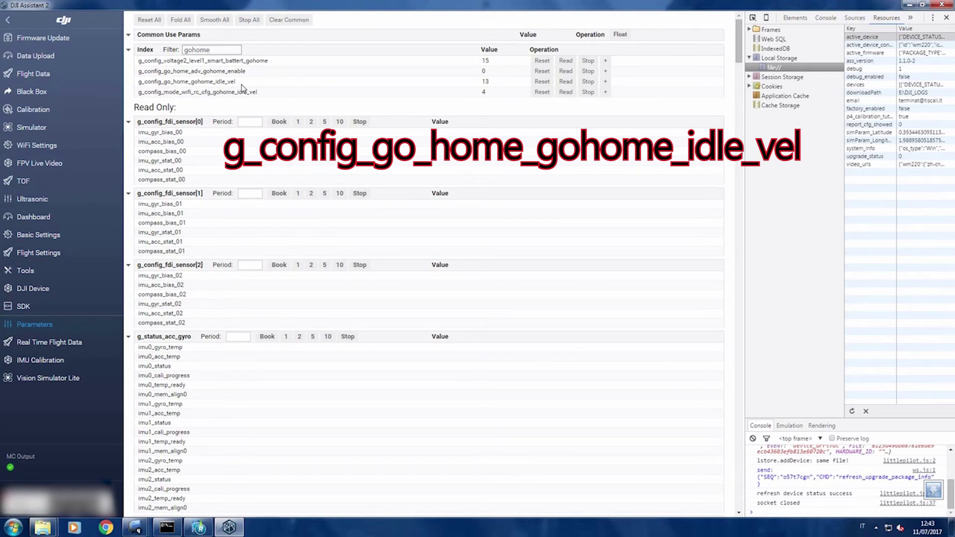
{"action": "left_click", "coordinate": [542, 81]}
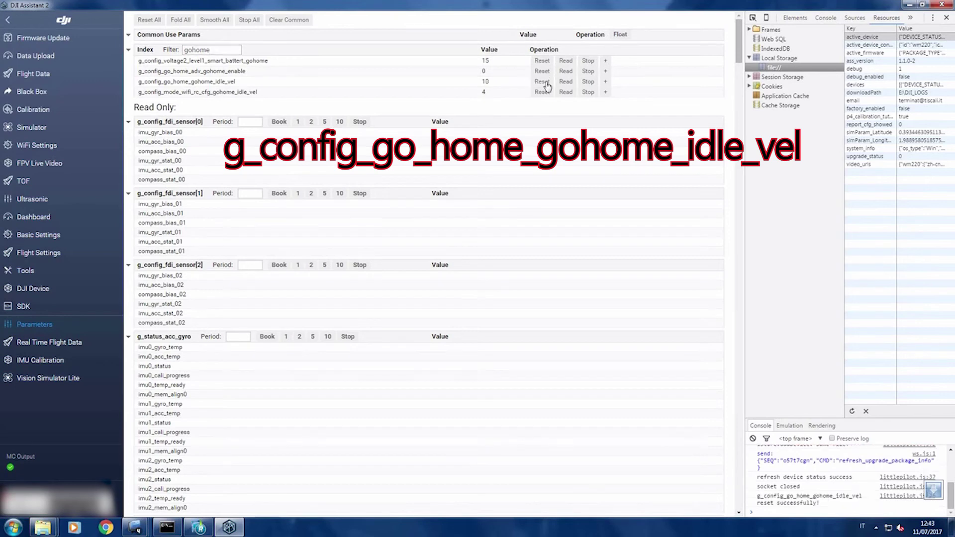
{"action": "double_click", "coordinate": [492, 85]}
{"action": "type", "text": "13"}
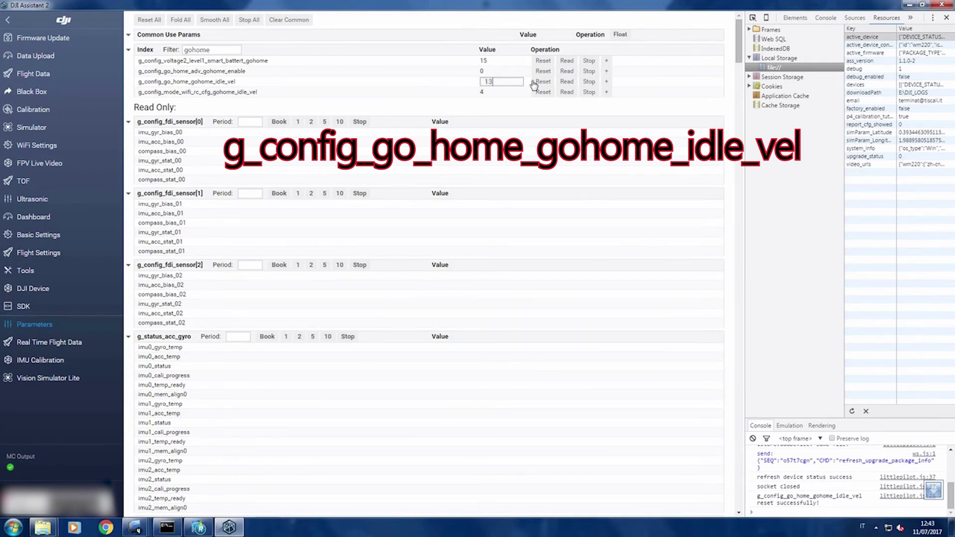
{"action": "key", "text": "Return"}
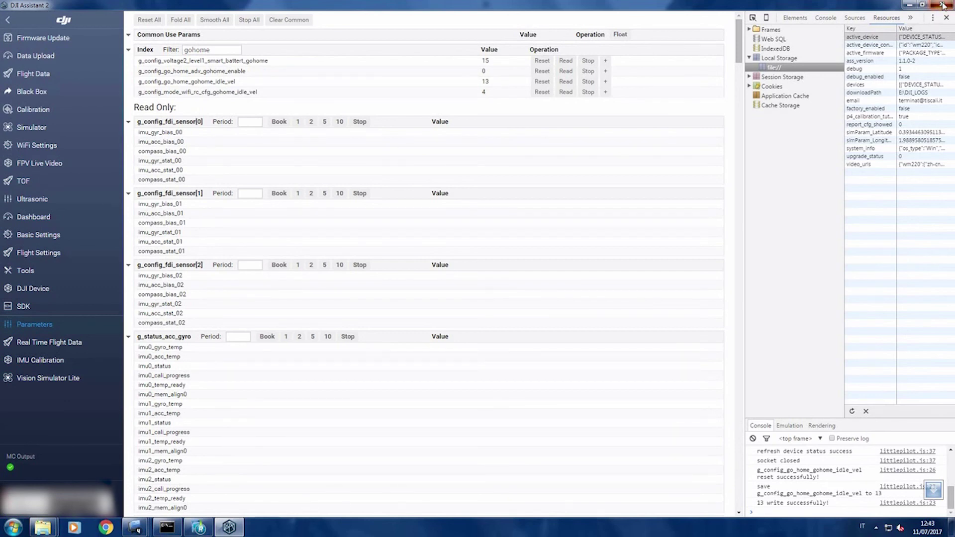
{"action": "left_click", "coordinate": [943, 5]}
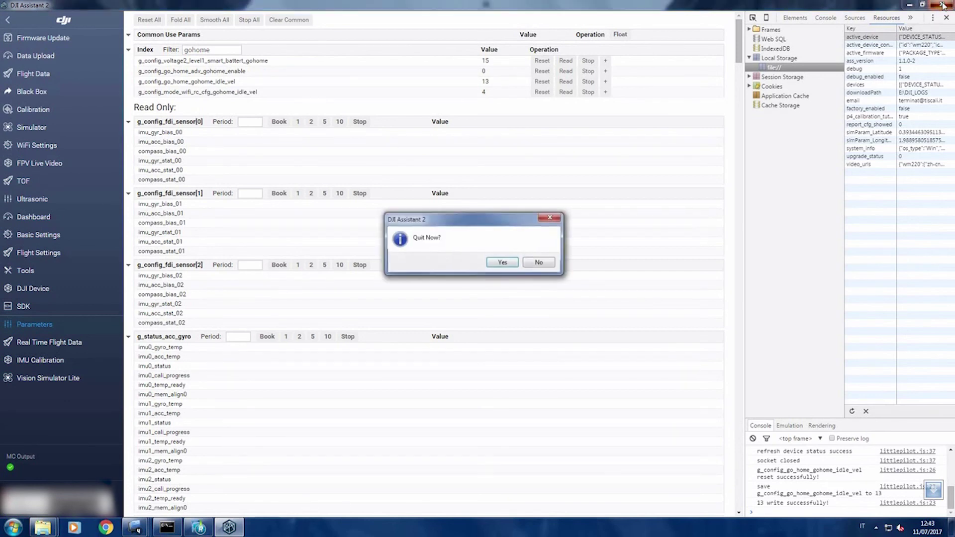
- Confirm Yes in the Quit Now? dialog to close DJI Assistant 2
{"action": "left_click", "coordinate": [500, 264]}
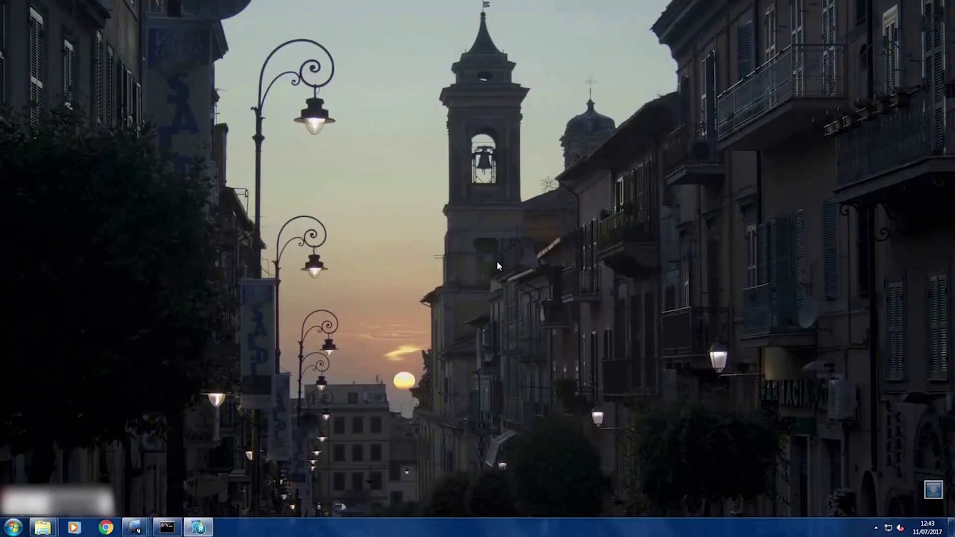